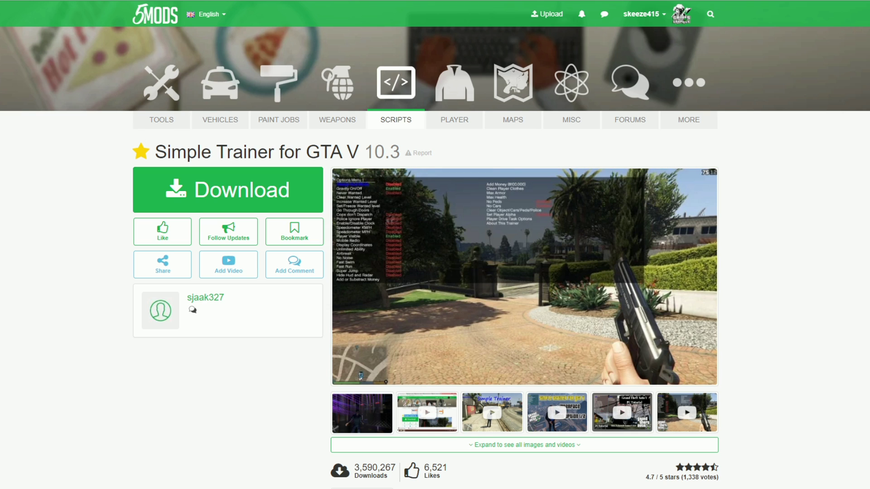
# Step: Scroll down the Simple Trainer for GTA V 10.3 page on 5mods
pyautogui.scroll(-8, 435, 253)
# Step: Review the Simple Trainer description and its versions list, with 10.3 (2.71 MB) on top
pyautogui.scroll(-5, 435, 253)
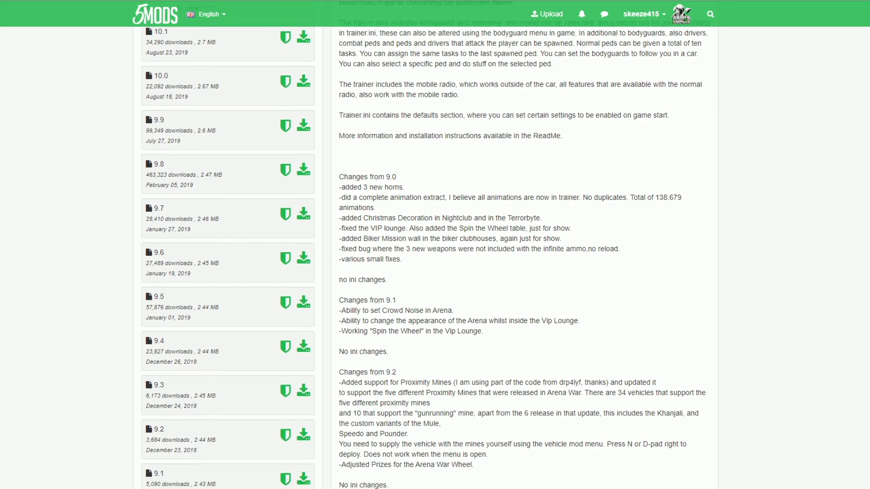
pyautogui.scroll(10, 435, 254)
pyautogui.scroll(-3, 435, 254)
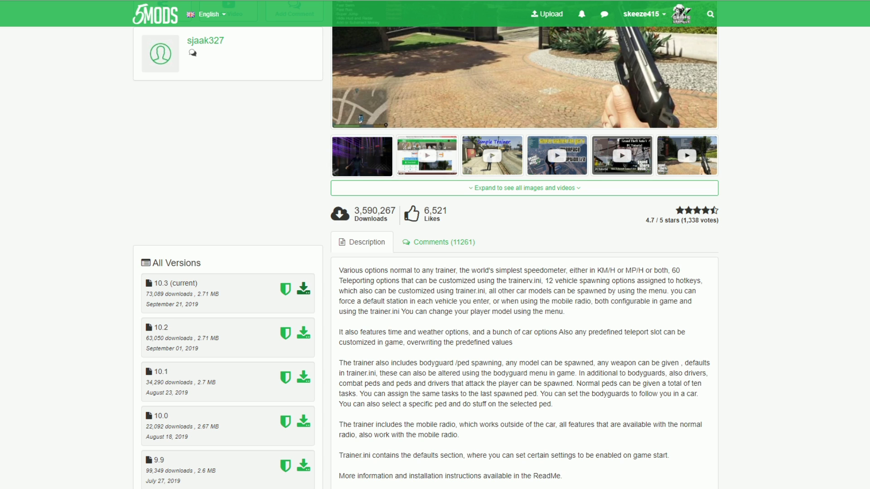
pyautogui.scroll(7, 435, 254)
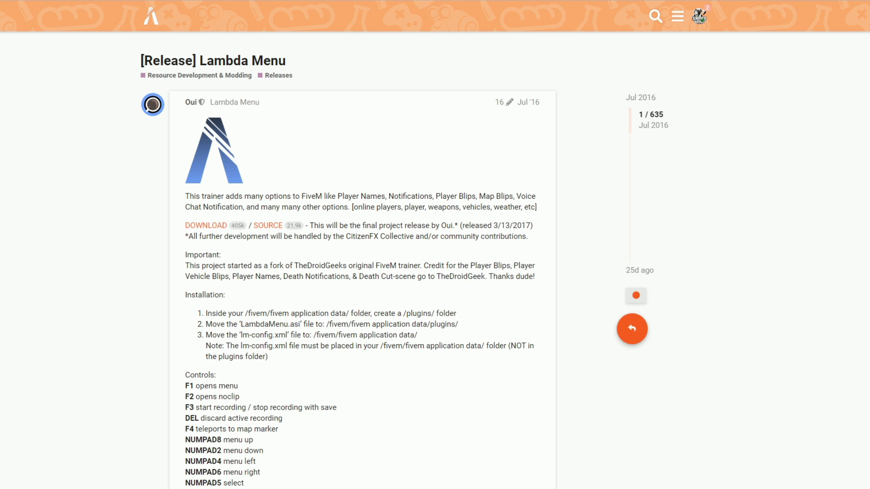
# Step: Read through the Lambda Menu release topic on the Cfx.re forum
pyautogui.scroll(-5, 362, 272)
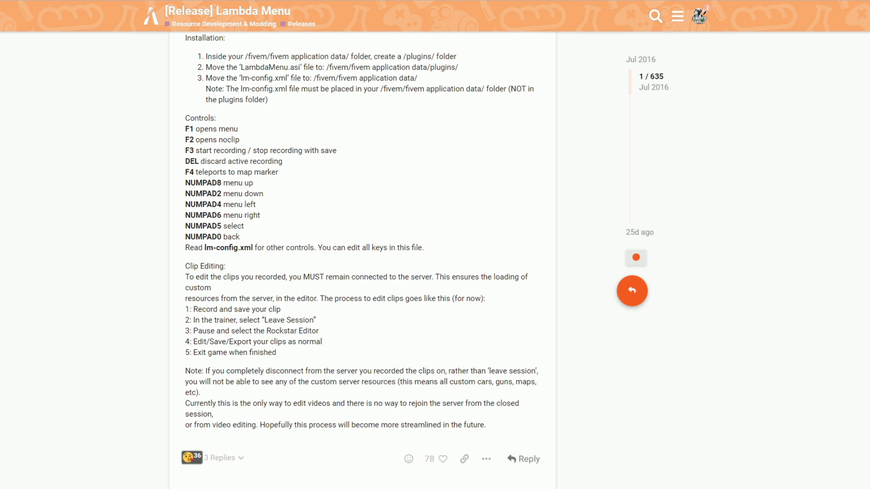
pyautogui.scroll(3, 362, 272)
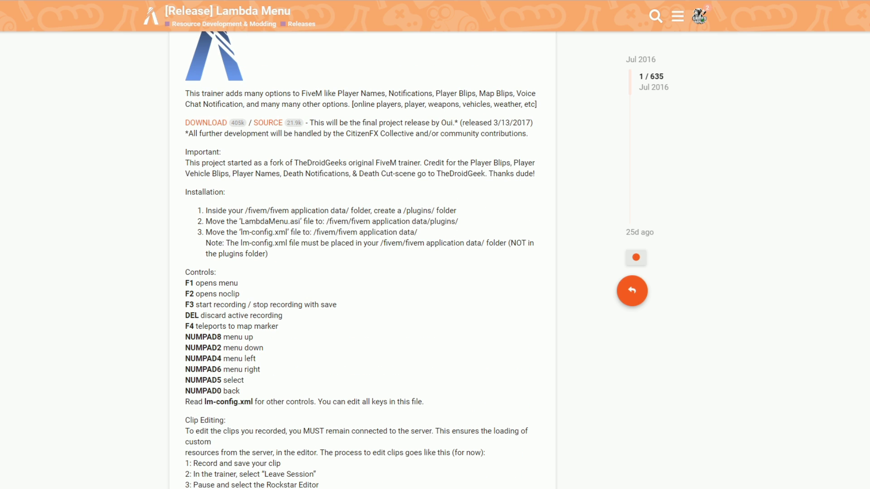
pyautogui.scroll(-2, 362, 260)
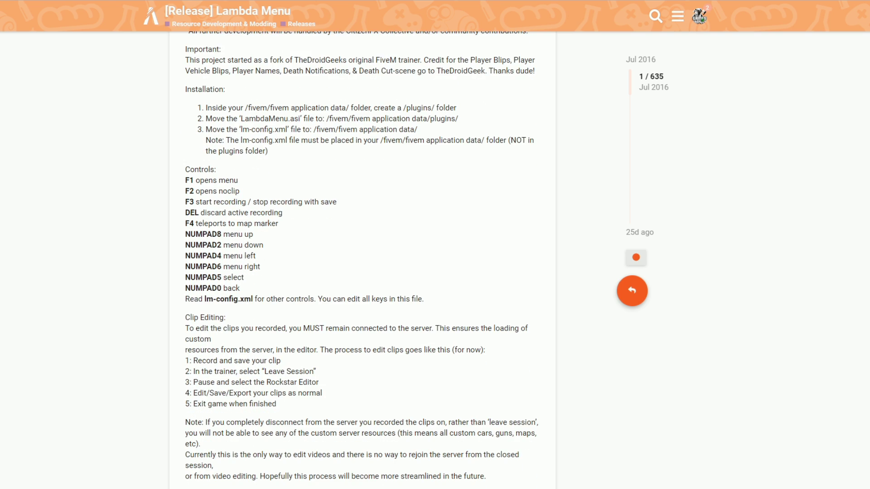
pyautogui.scroll(3, 363, 261)
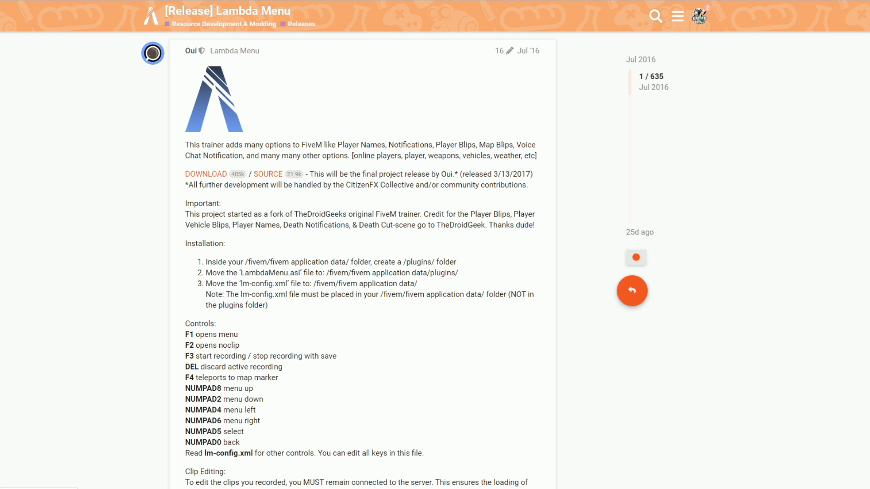
# Step: Start the Lambda Menu archive download from its DOWNLOAD link and dismiss the save dialog
pyautogui.rightClick(205, 174)
pyautogui.click(235, 179)
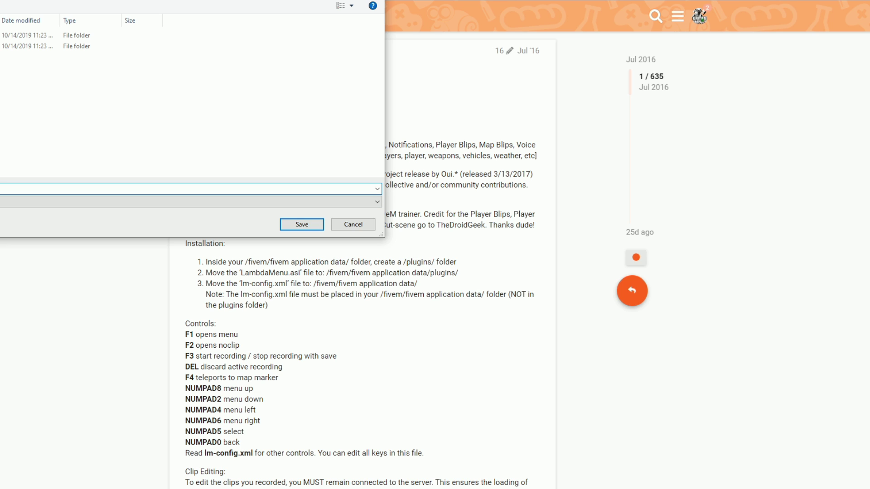
pyautogui.press('Return')
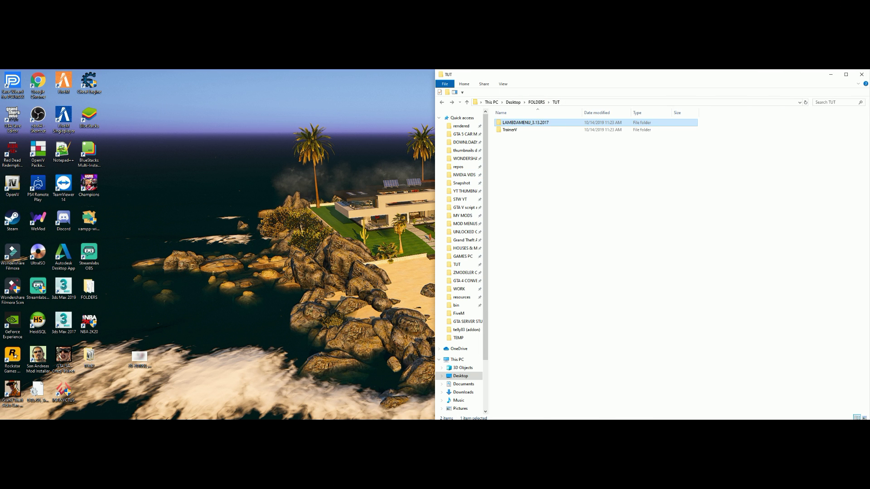
# Step: Select the LAMBDAMENU_3.13.2017 and TrainerV folders in TUT, and move the FiveM desktop shortcut
pyautogui.click(544, 149)
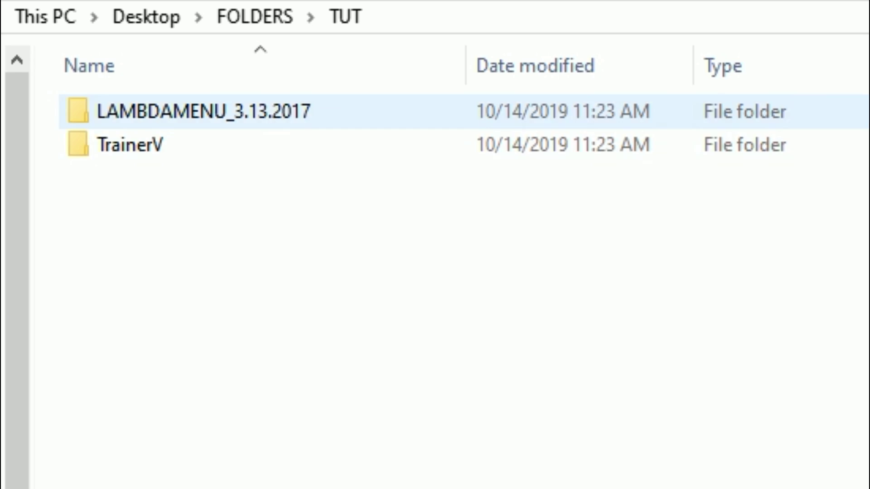
pyautogui.click(150, 112)
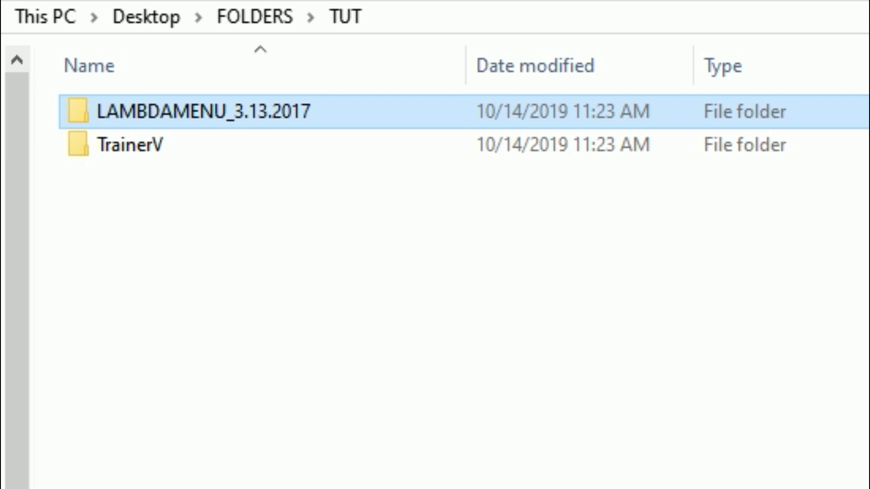
pyautogui.click(253, 145)
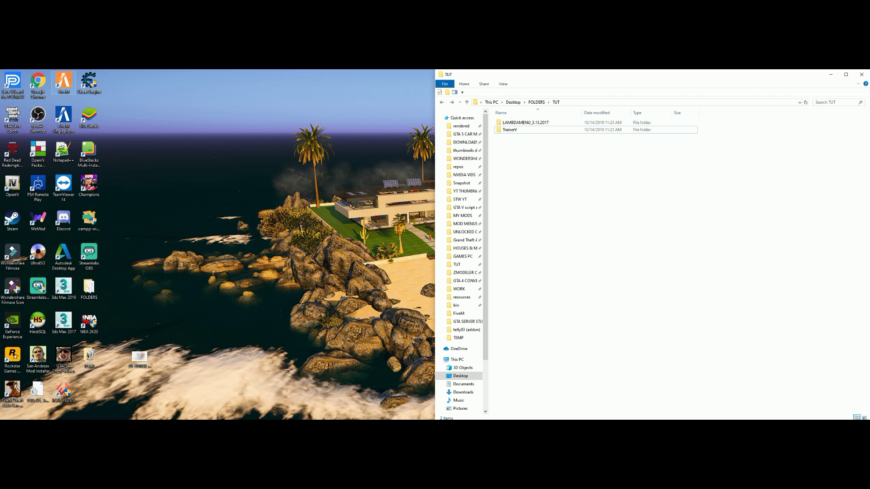
pyautogui.moveTo(63, 83); pyautogui.dragTo(216, 186)
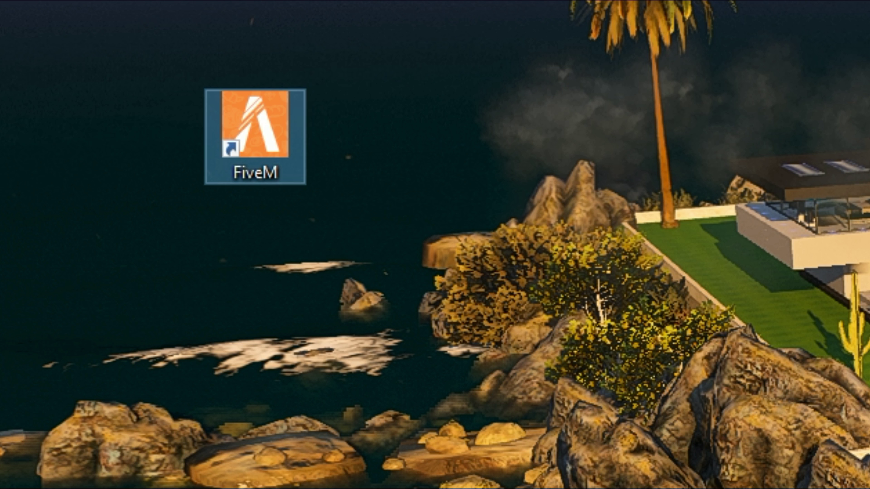
# Step: Open FiveM Application Data from the shortcut's file location and snap it to the left half
pyautogui.rightClick(263, 107)
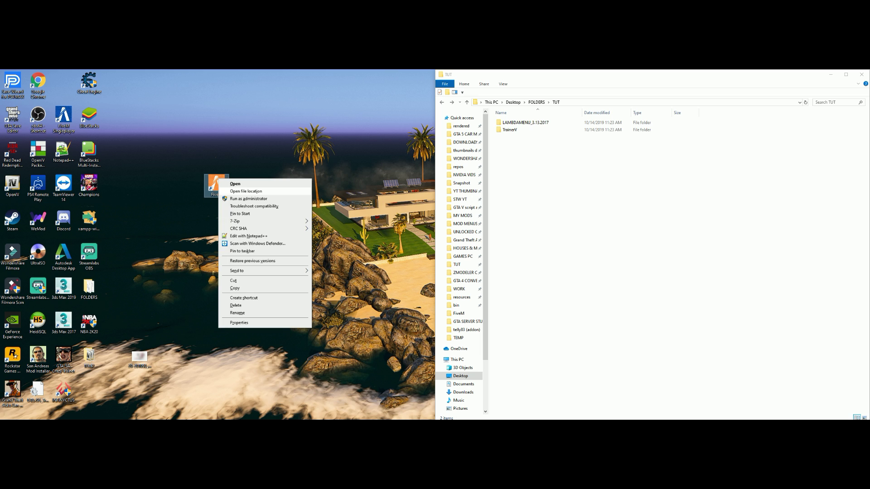
pyautogui.click(376, 159)
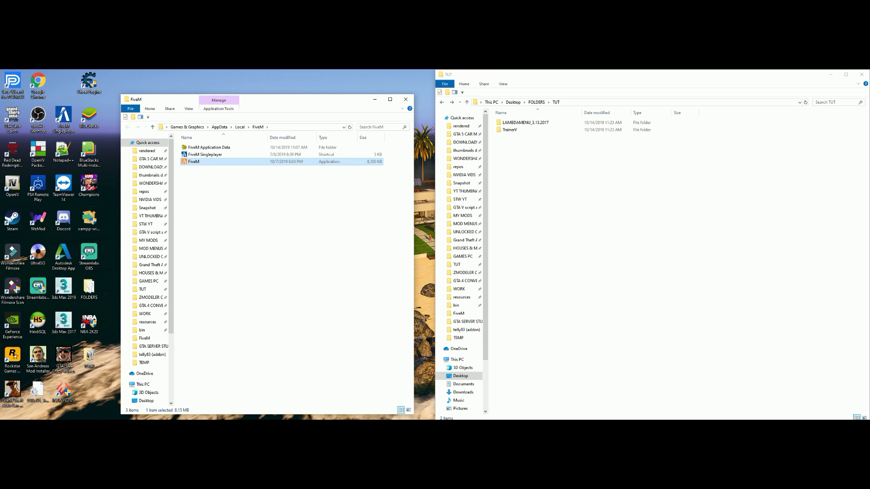
pyautogui.click(208, 147)
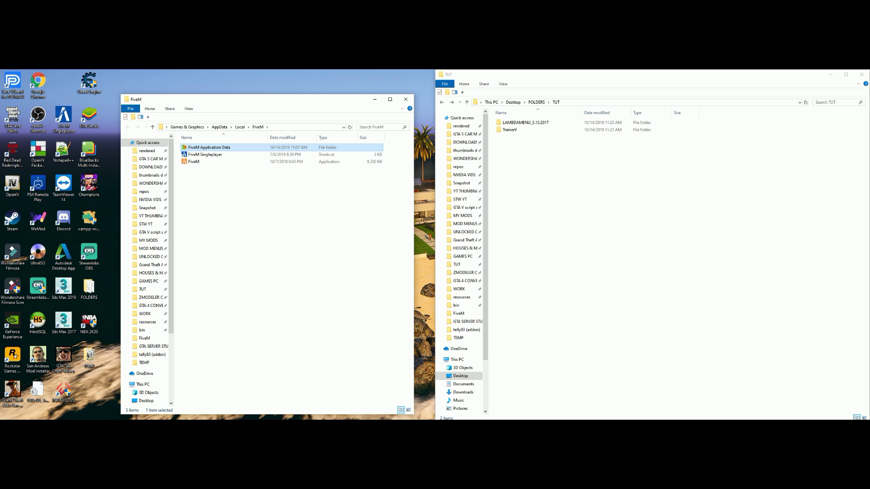
pyautogui.doubleClick(208, 147)
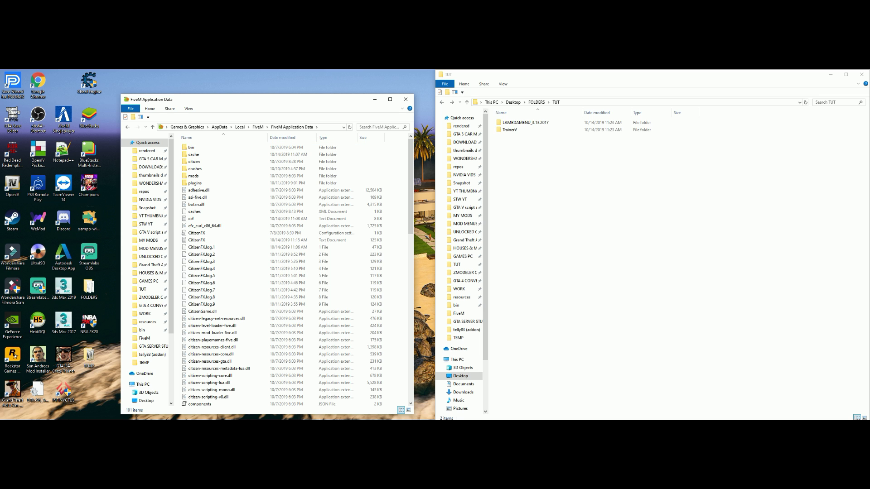
pyautogui.press('super+Left')
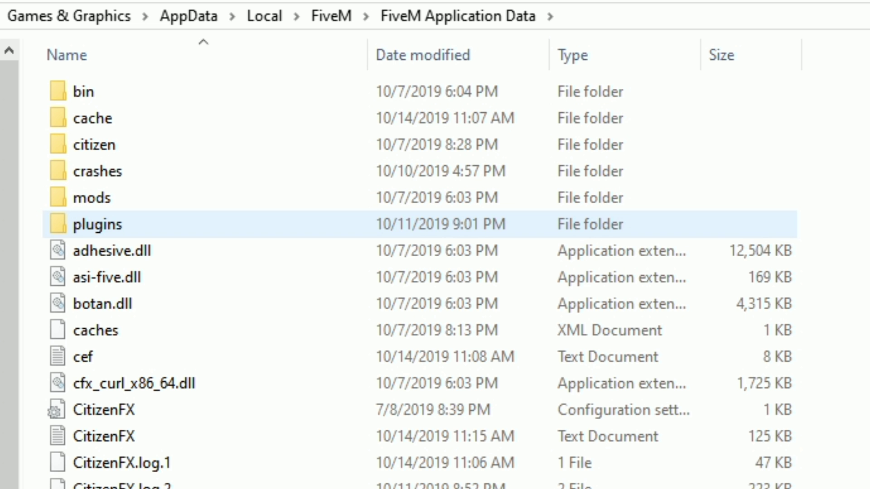
# Step: Open the plugins folder inside FiveM Application Data
pyautogui.click(206, 227)
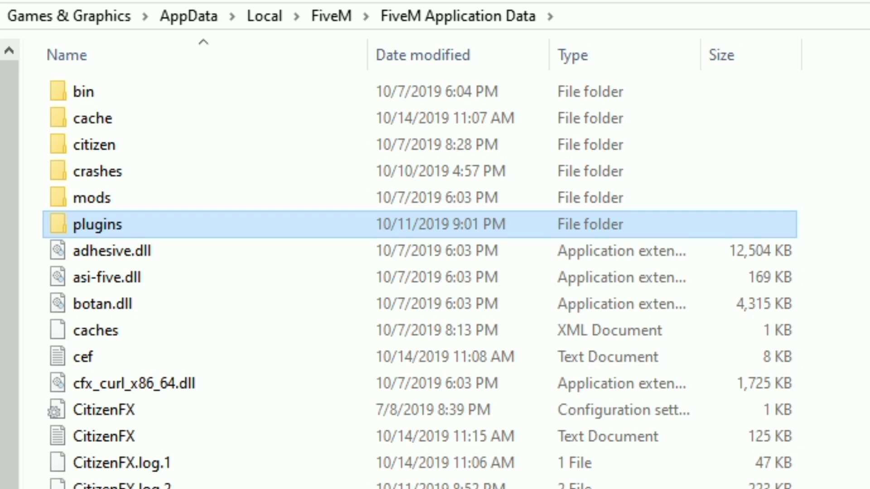
pyautogui.moveTo(206, 226)
pyautogui.press('Return')
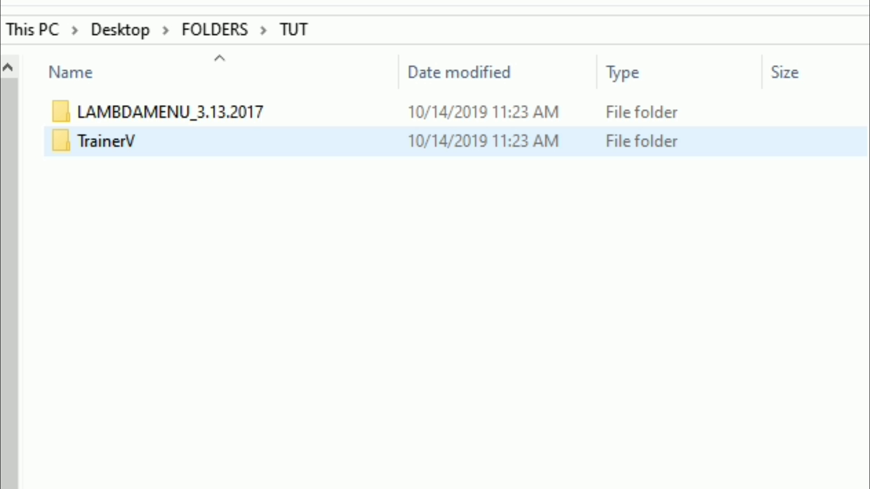
# Step: Copy the TrainerV and trainerv files from TUT\TrainerV into plugins, replacing existing copies
pyautogui.click(105, 141)
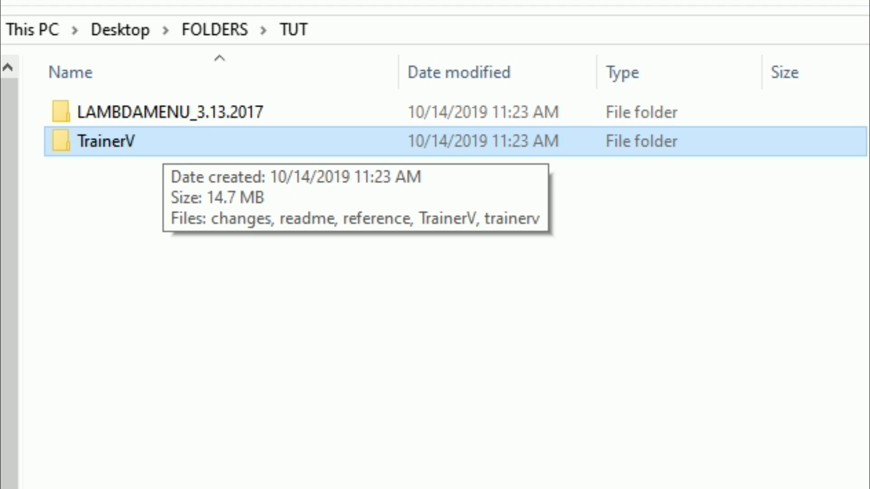
pyautogui.press('Return')
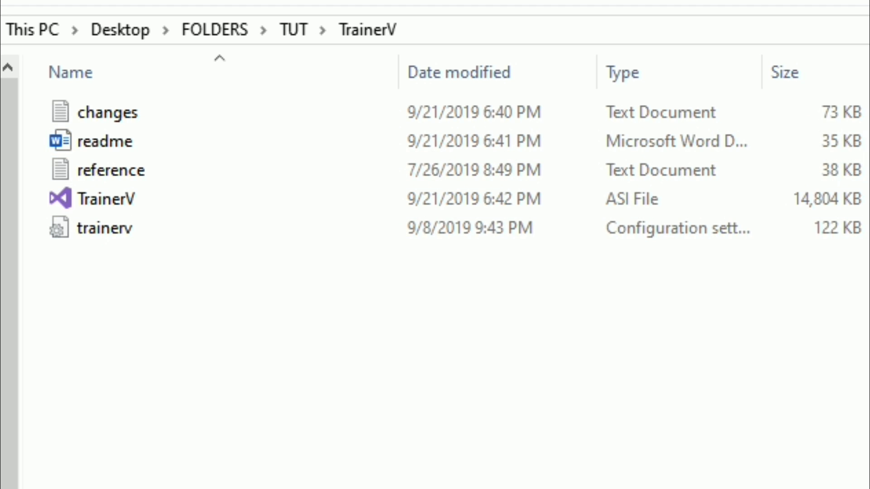
pyautogui.moveTo(216, 268); pyautogui.dragTo(136, 194)
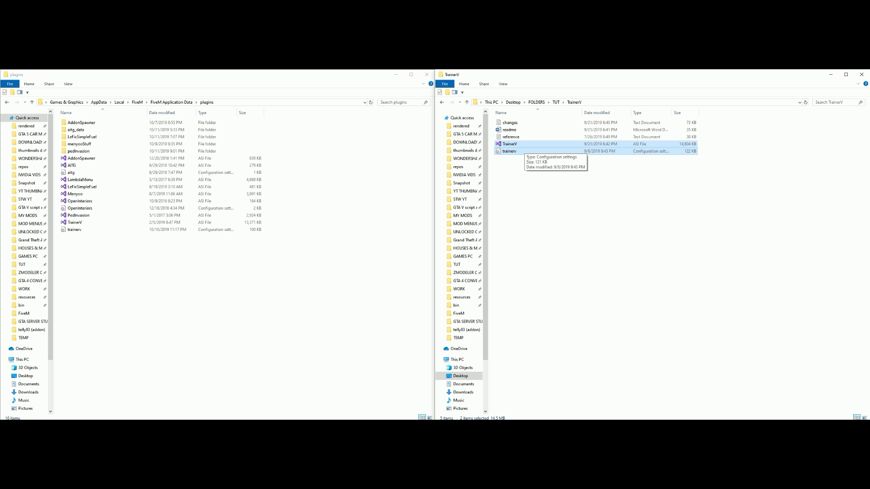
pyautogui.moveTo(517, 151); pyautogui.dragTo(341, 330)
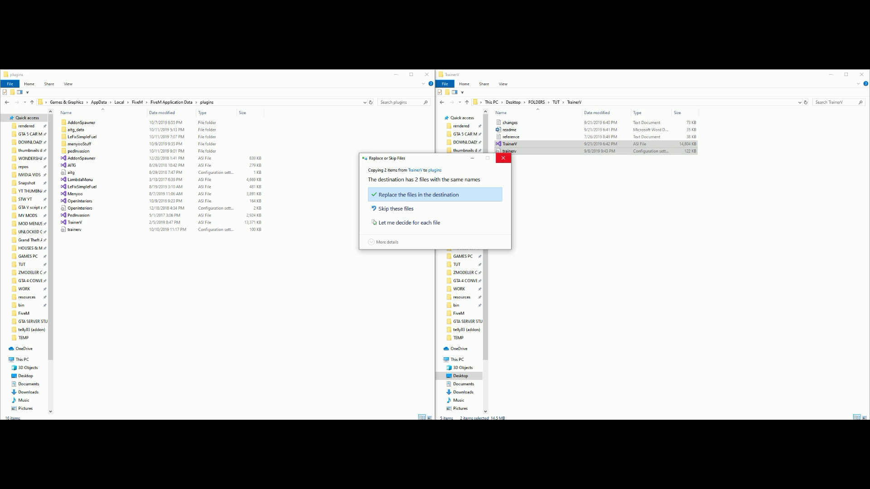
pyautogui.press('Return')
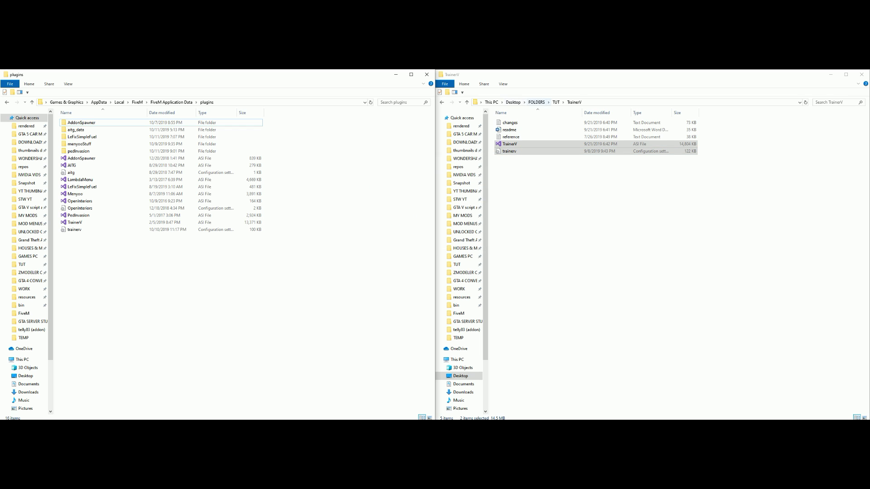
pyautogui.click(556, 102)
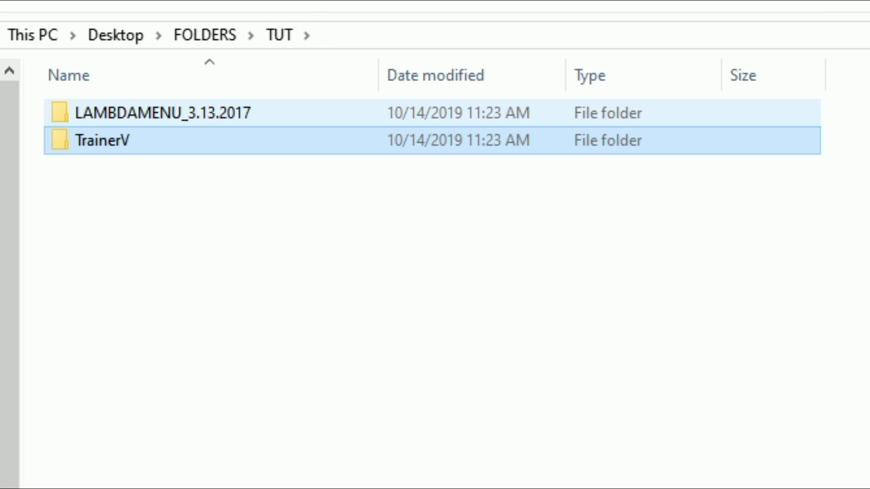
# Step: Copy LambdaMenu.asi from LAMBDAMENU_3.13.2017 into plugins, replacing the older copy
pyautogui.click(190, 119)
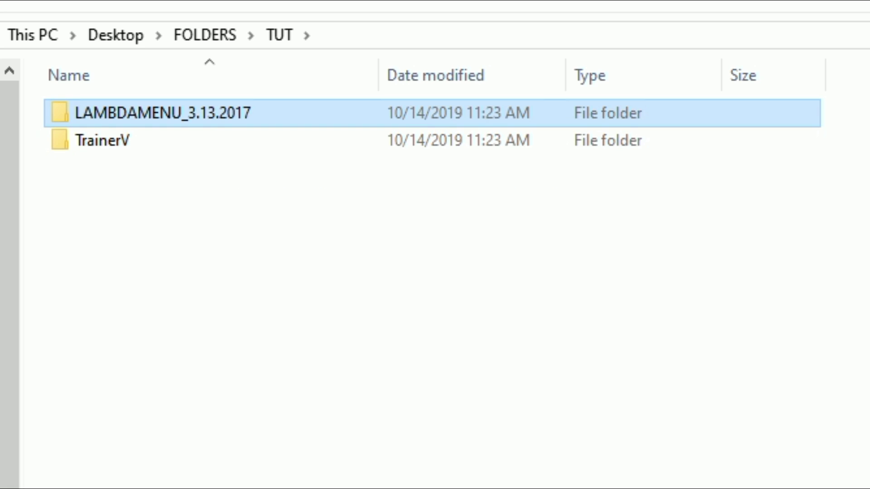
pyautogui.press('Return')
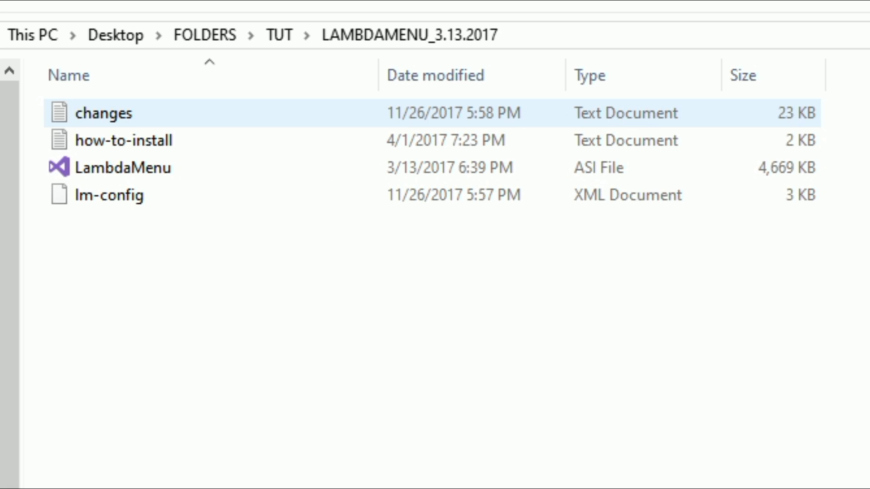
pyautogui.click(122, 167)
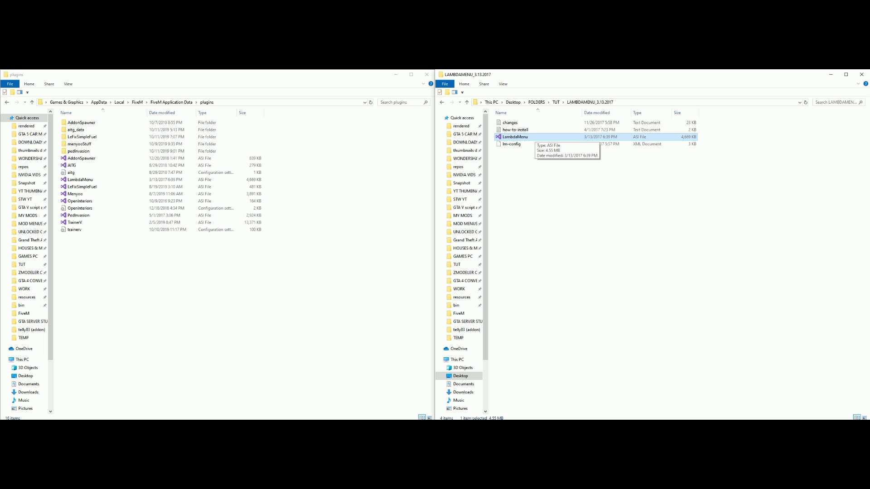
pyautogui.moveTo(194, 169); pyautogui.dragTo(0, 488)
pyautogui.moveTo(363, 263); pyautogui.dragTo(290, 303)
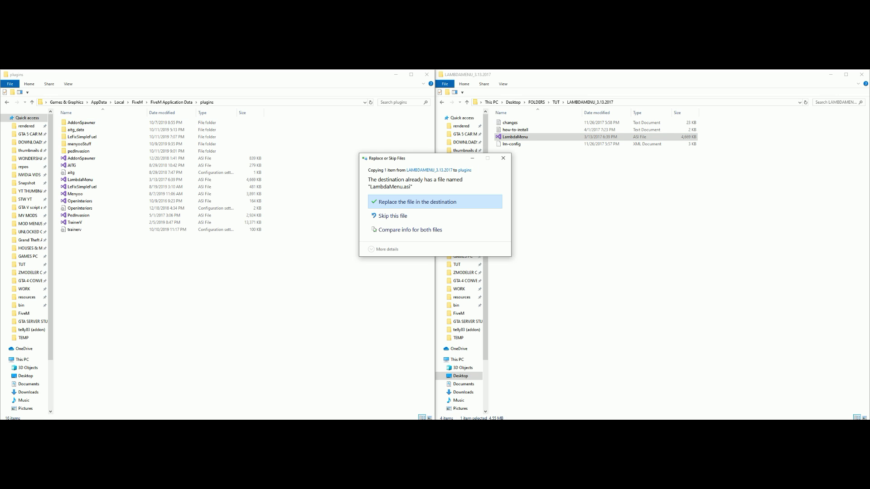
pyautogui.press('Return')
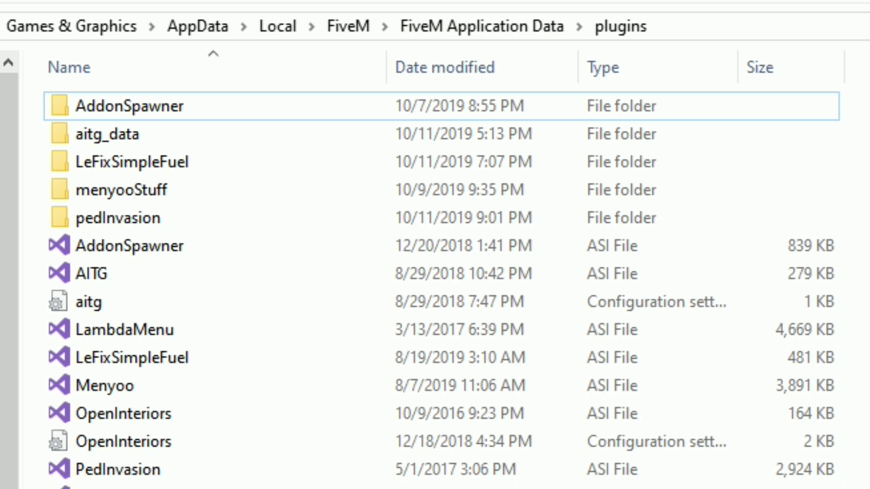
# Step: Return the left window to FiveM Application Data and select lm-config in LAMBDAMENU_3.13.2017
pyautogui.click(482, 26)
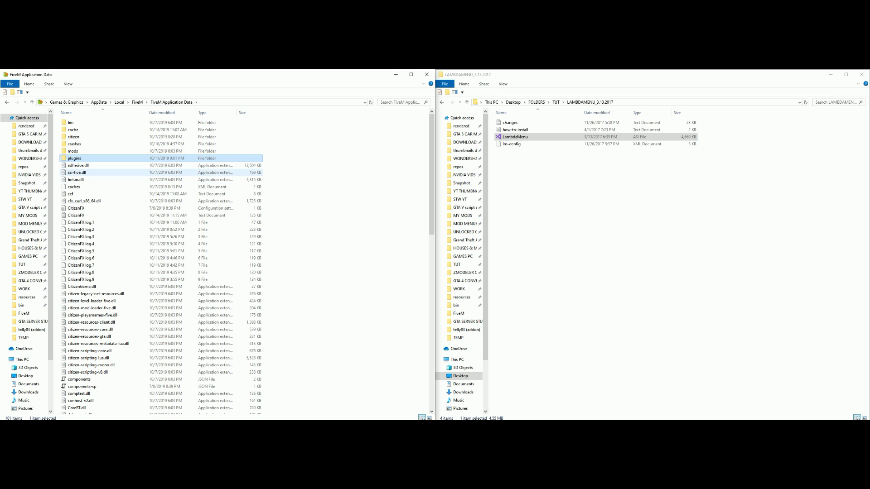
pyautogui.scroll(-3, 161, 263)
pyautogui.scroll(3, 161, 263)
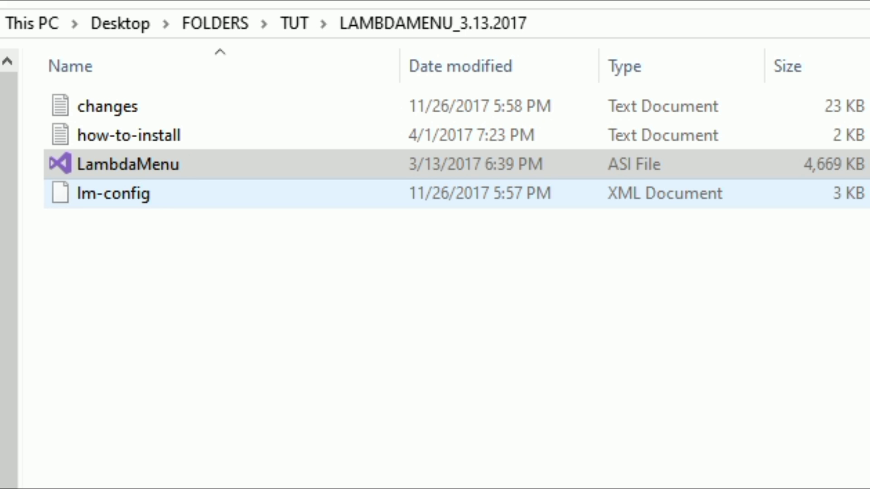
pyautogui.click(113, 193)
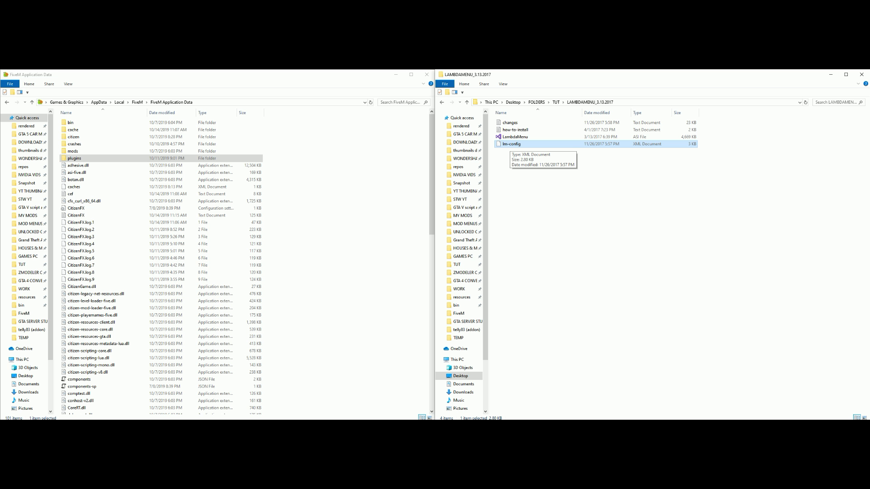
pyautogui.moveTo(512, 144); pyautogui.dragTo(395, 336)
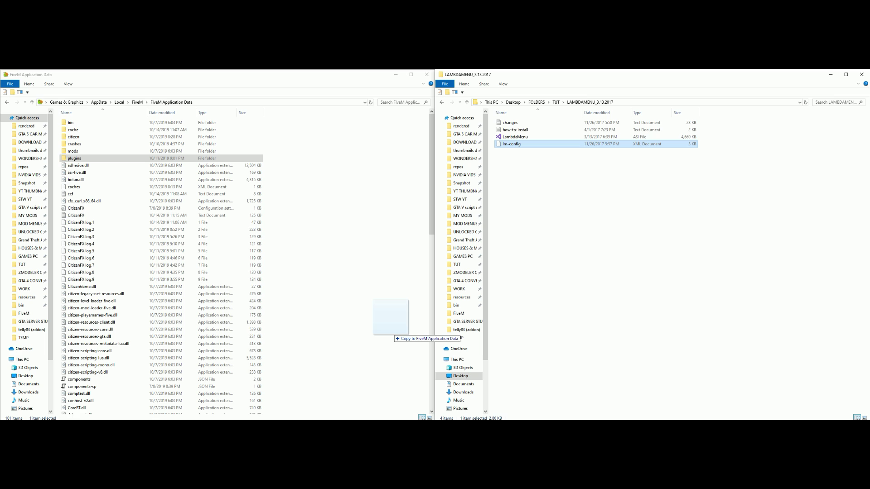
pyautogui.moveTo(395, 336); pyautogui.dragTo(395, 336)
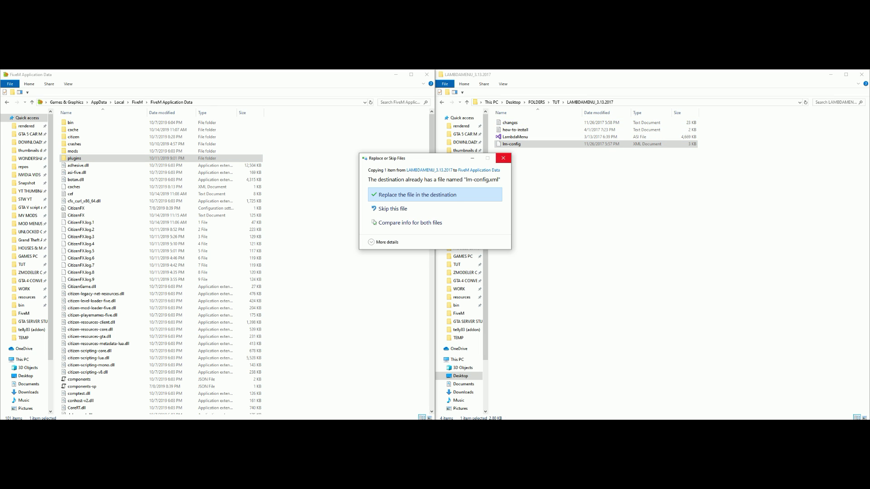
pyautogui.click(503, 158)
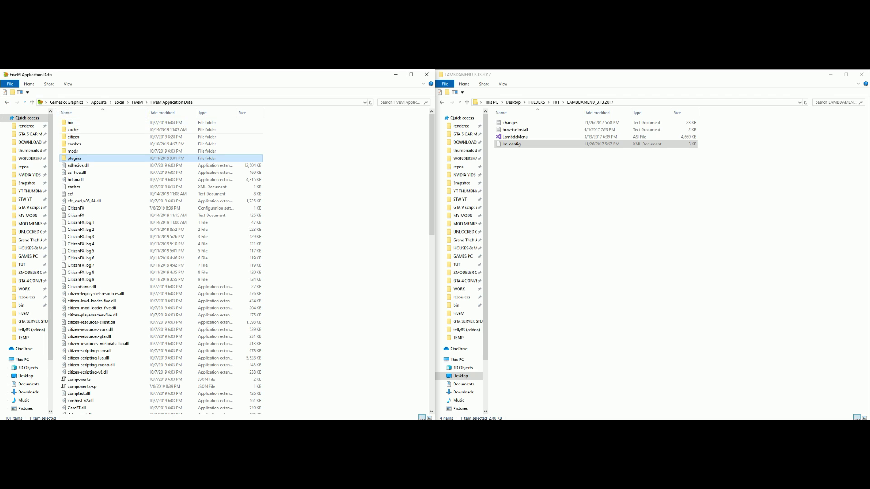
pyautogui.click(396, 74)
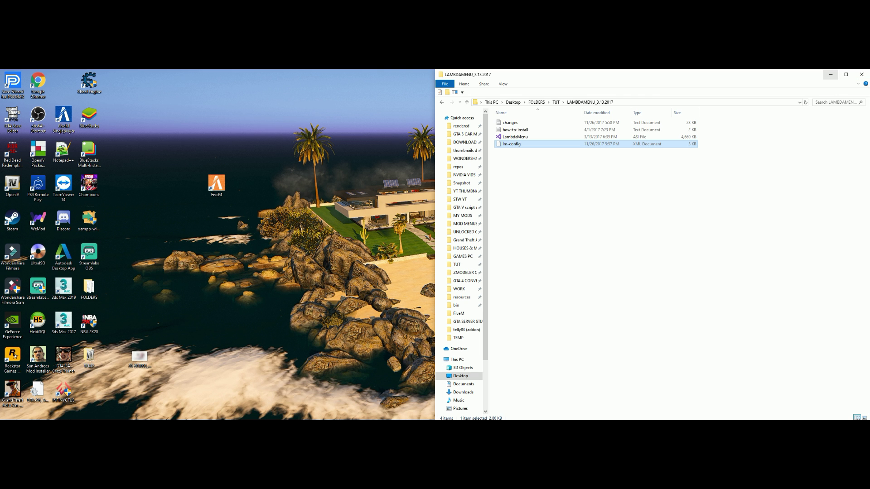
# Step: Close the LambdaMenu folder window and restore the FiveM server manager from the taskbar
pyautogui.click(830, 75)
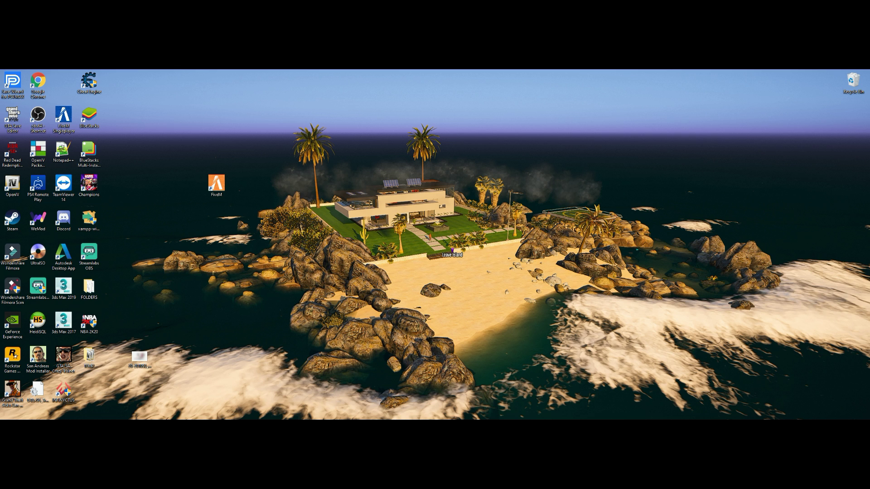
pyautogui.click(535, 401)
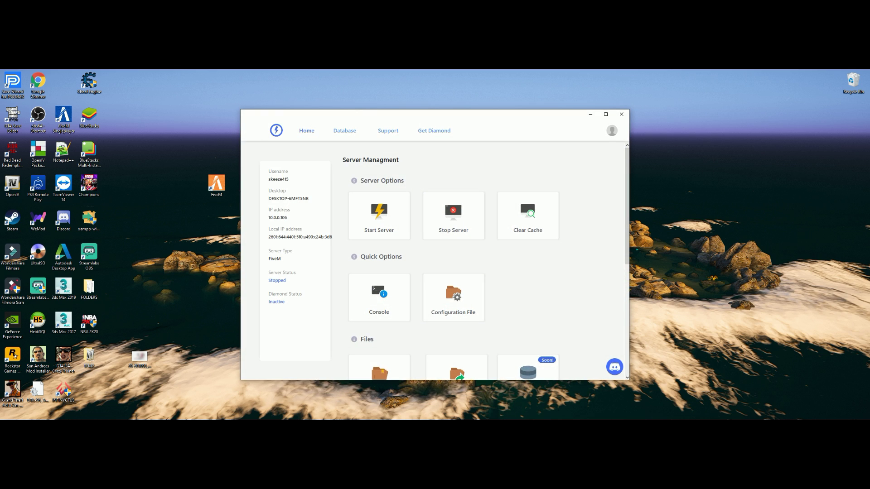
# Step: Start the local FiveM server, confirm Nucleus authentication in the console, then minimize the manager
pyautogui.moveTo(418, 115); pyautogui.dragTo(434, 97)
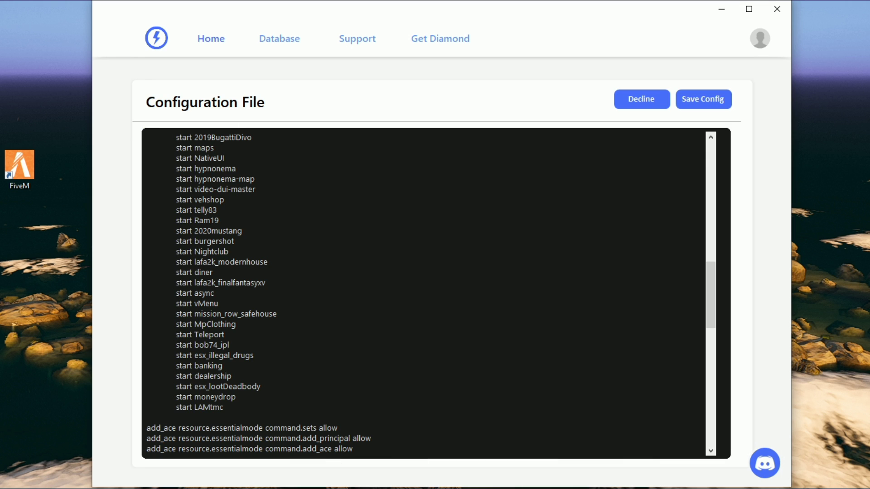
pyautogui.scroll(10, 429, 294)
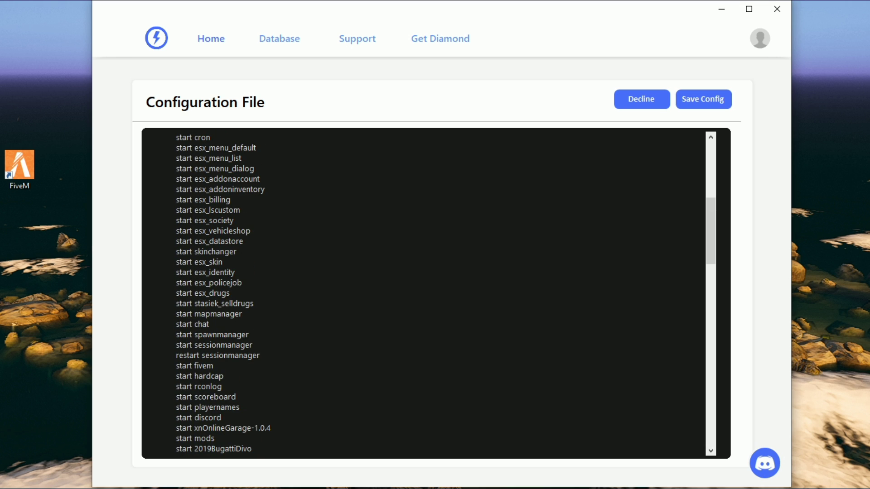
pyautogui.scroll(-8, 429, 293)
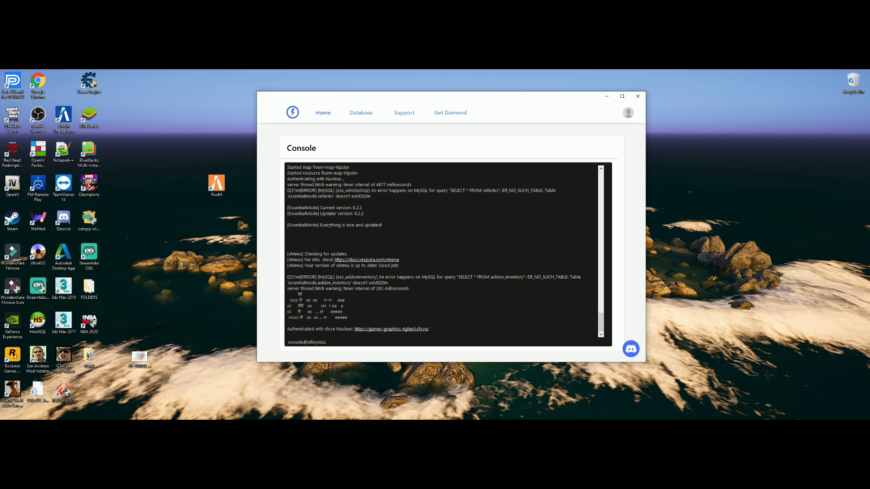
pyautogui.click(607, 96)
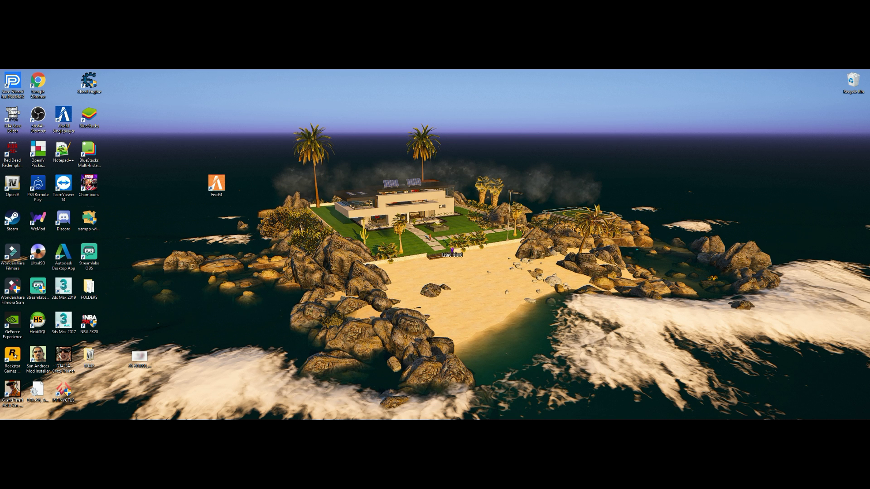
# Step: Move the FiveM shortcut to the top icon row, launch FiveM and connect to Localhost
pyautogui.moveTo(217, 182); pyautogui.dragTo(63, 81)
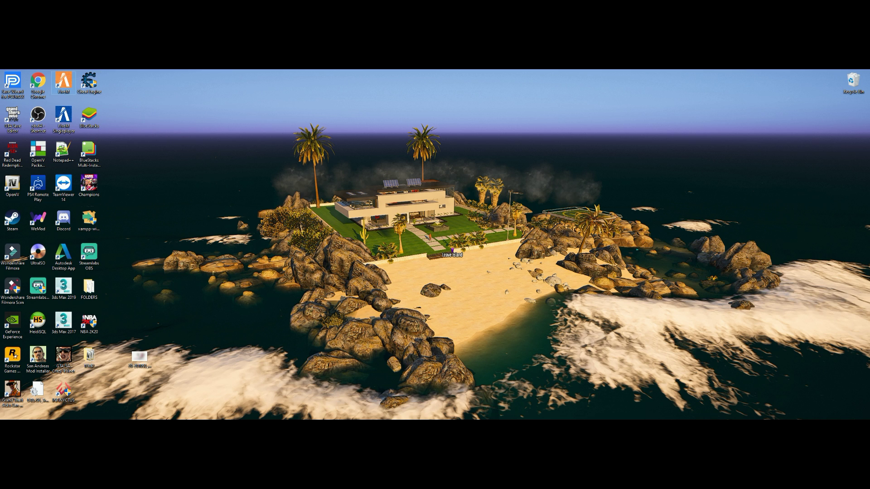
pyautogui.doubleClick(63, 82)
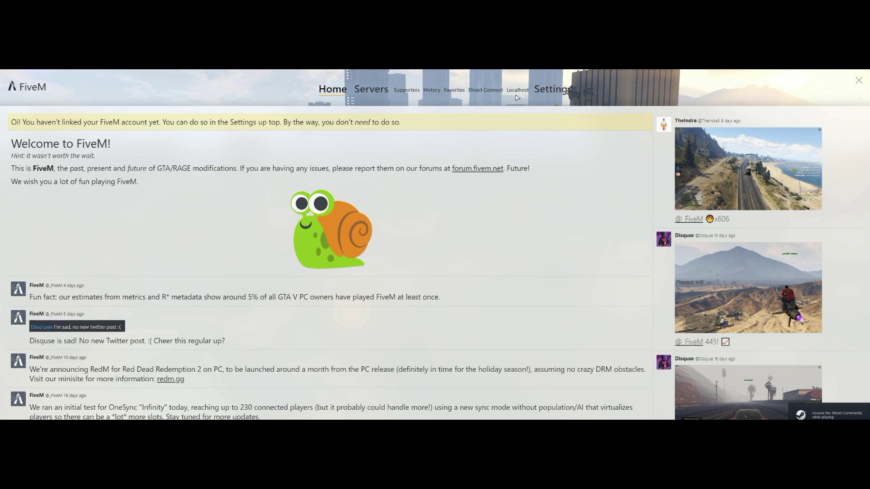
pyautogui.click(519, 93)
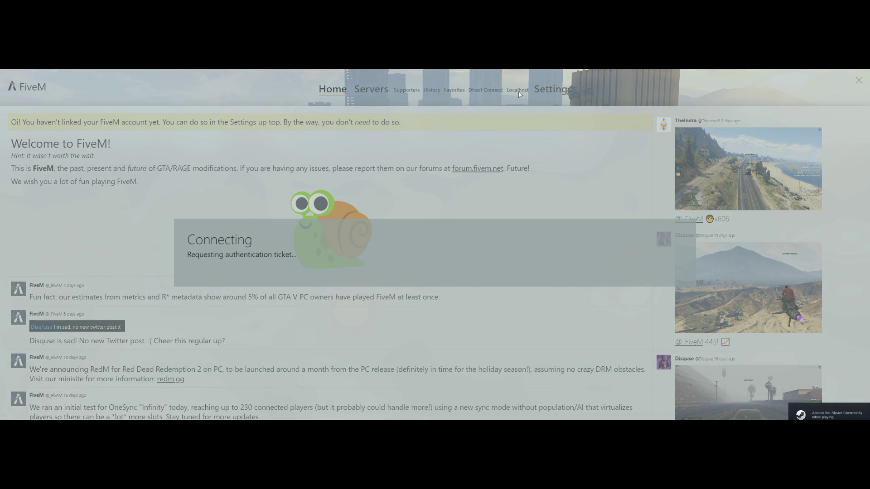